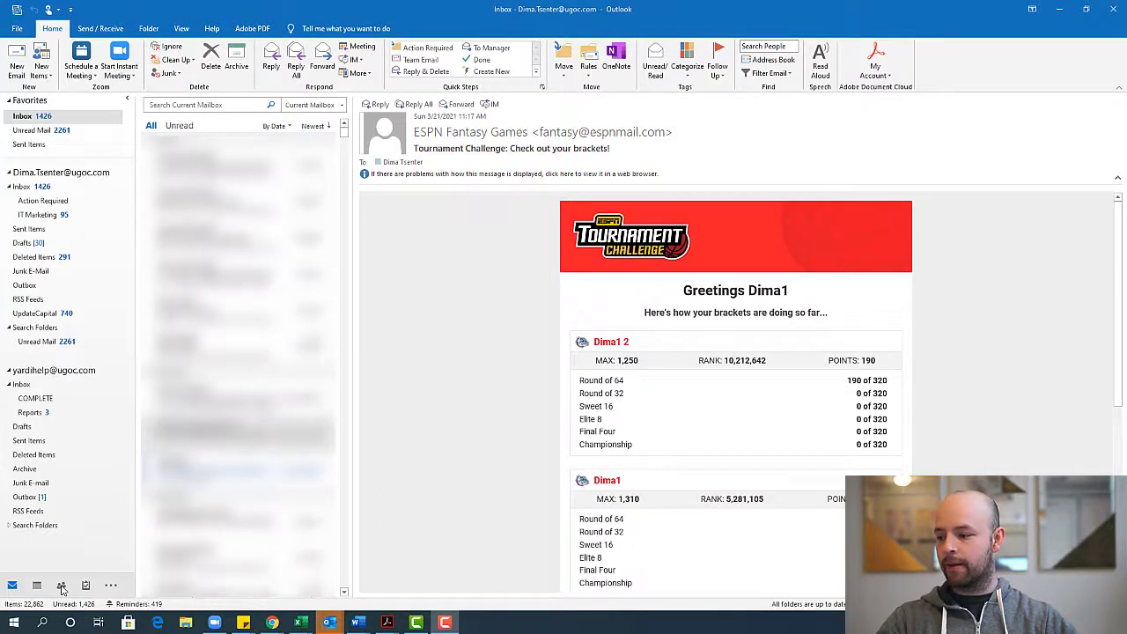
Switch from the Inbox to the People (Contacts) view
left_click(61, 586)
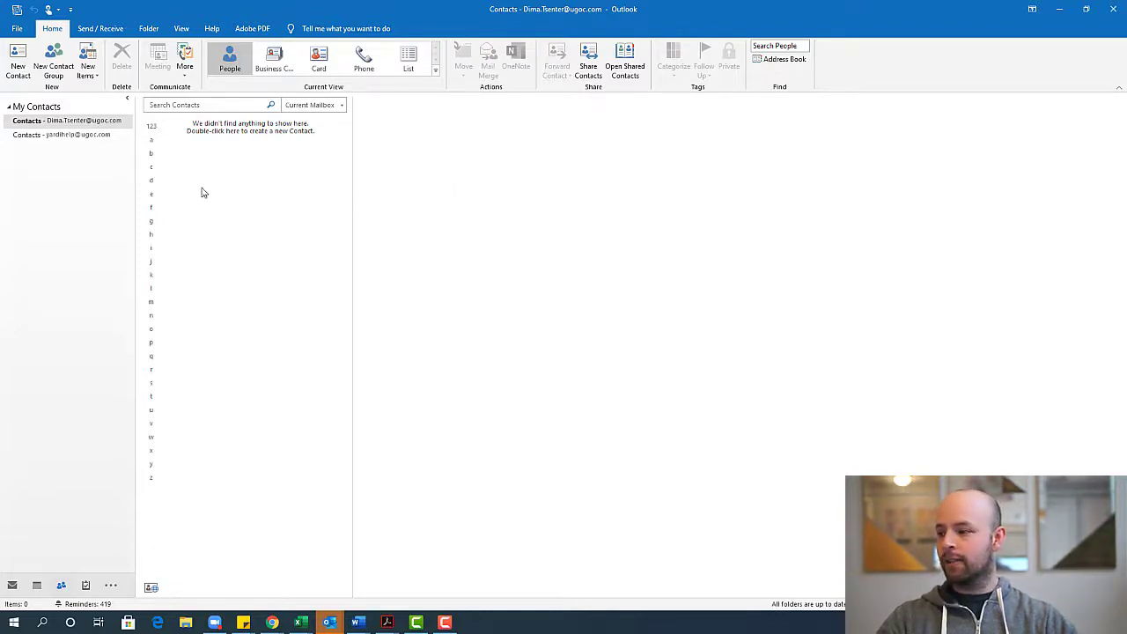
Create a new contact group named 'Project Team' and bring up the Add Members choices
left_click(54, 62)
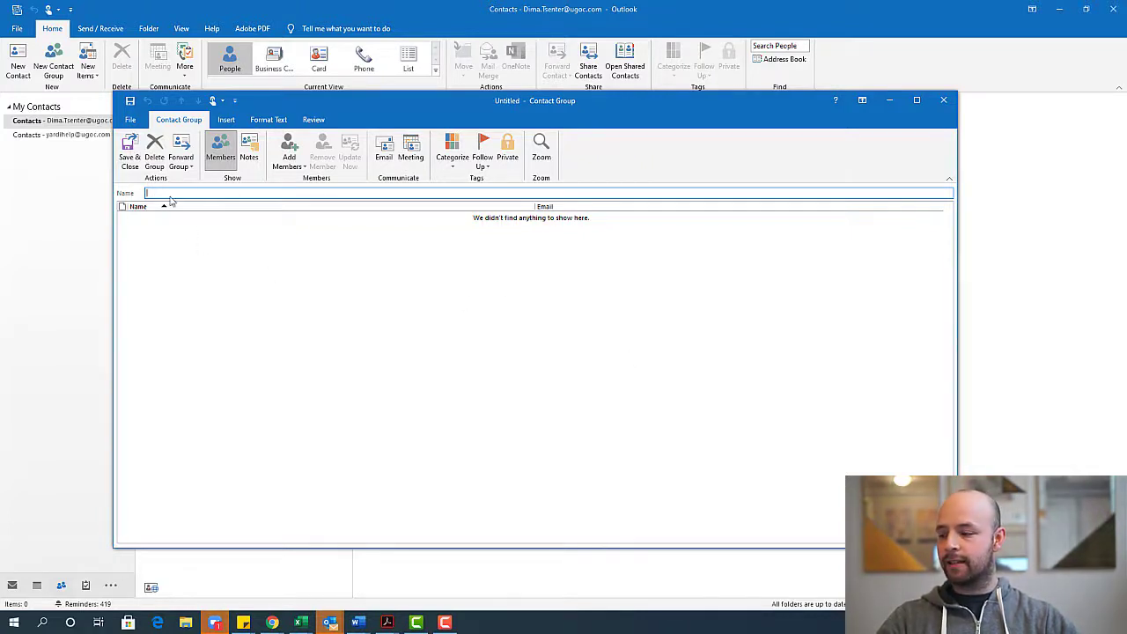
type("P")
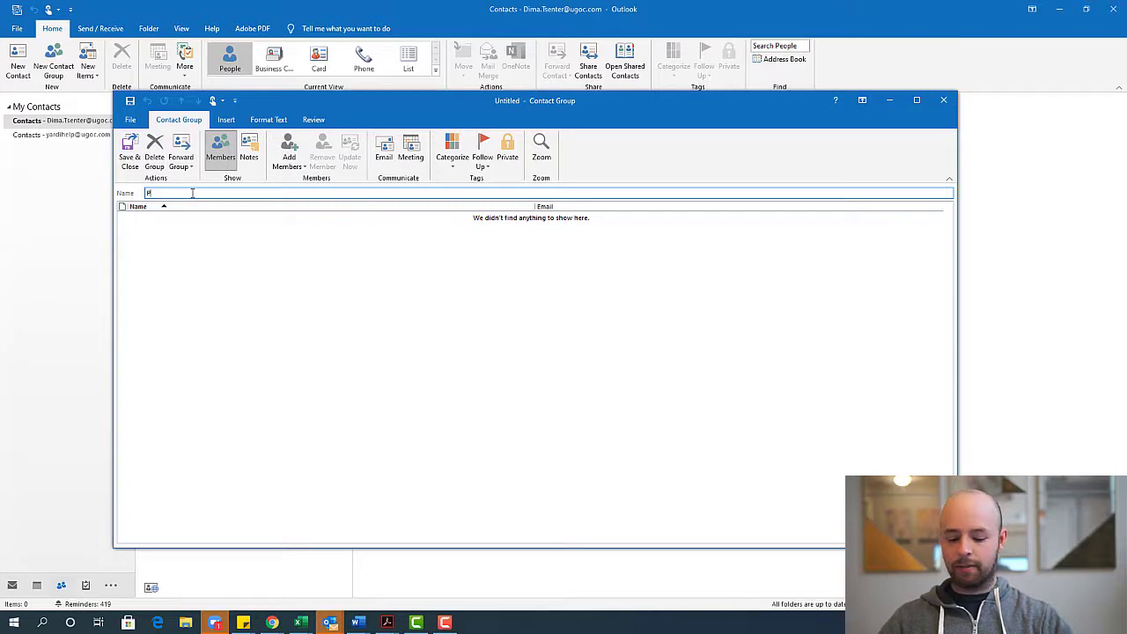
type("roject Team")
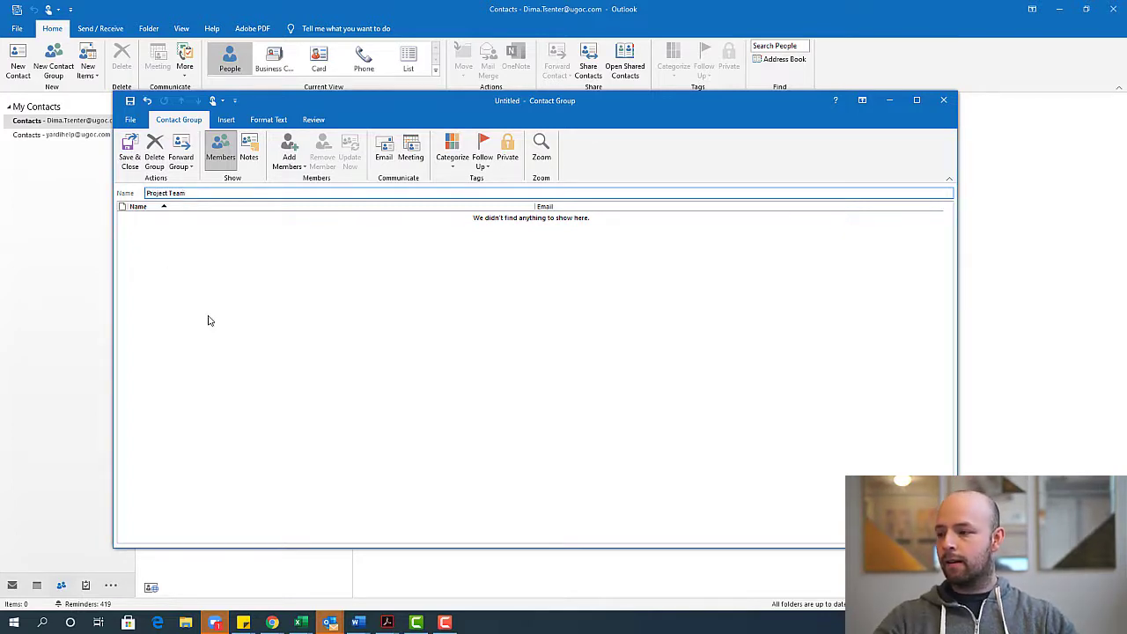
left_click(211, 319)
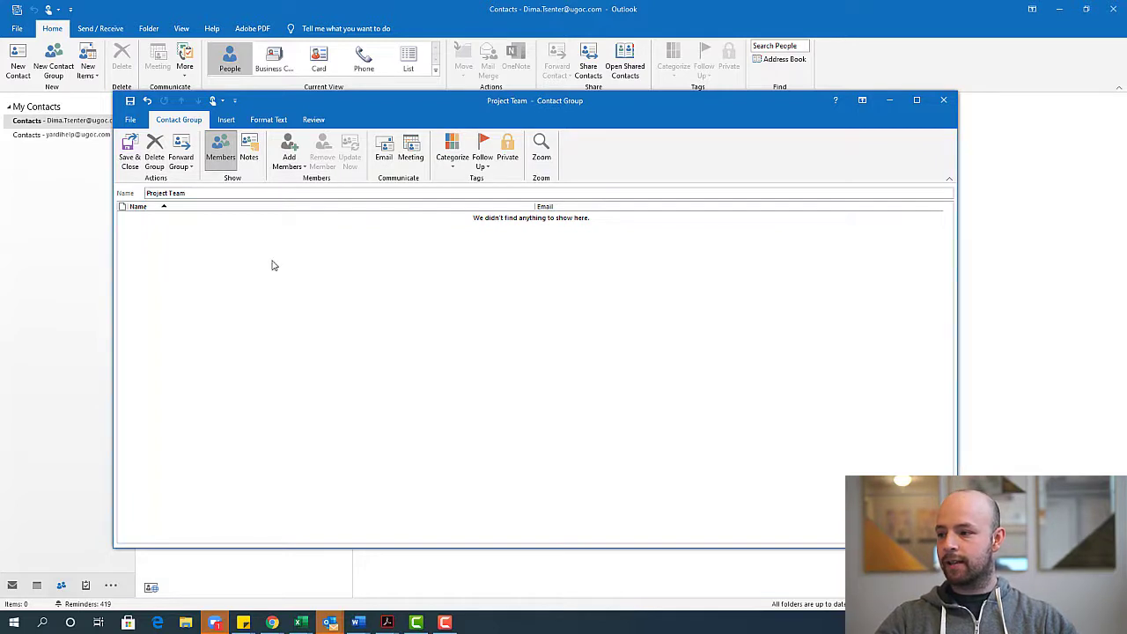
left_click(291, 160)
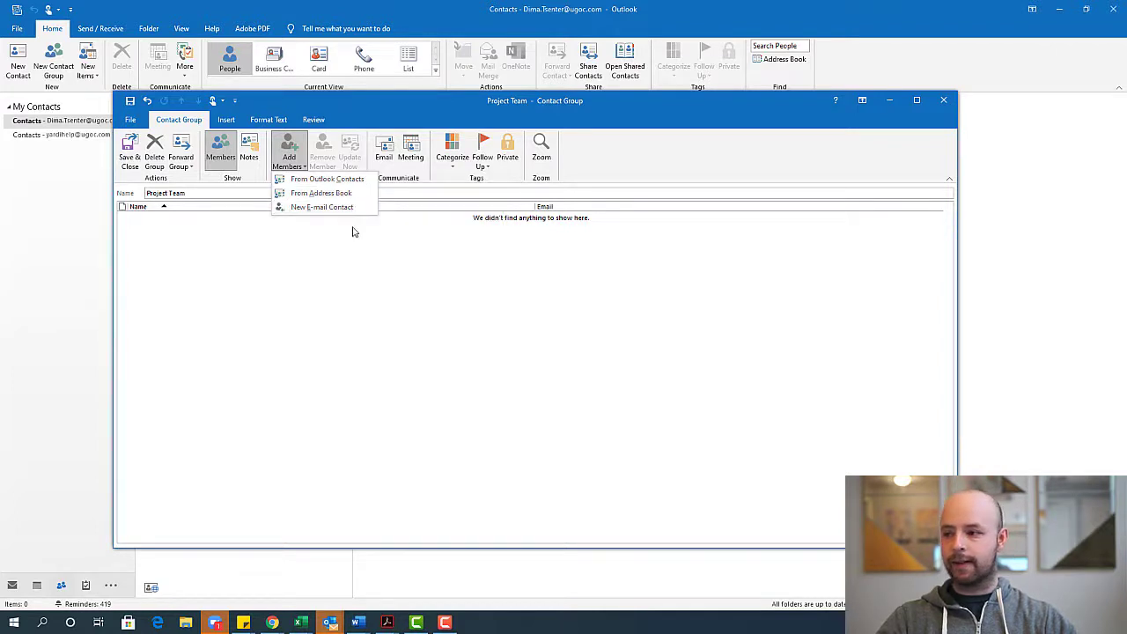
Add members from Outlook Contacts, with the Global Address List as the address book
left_click(365, 181)
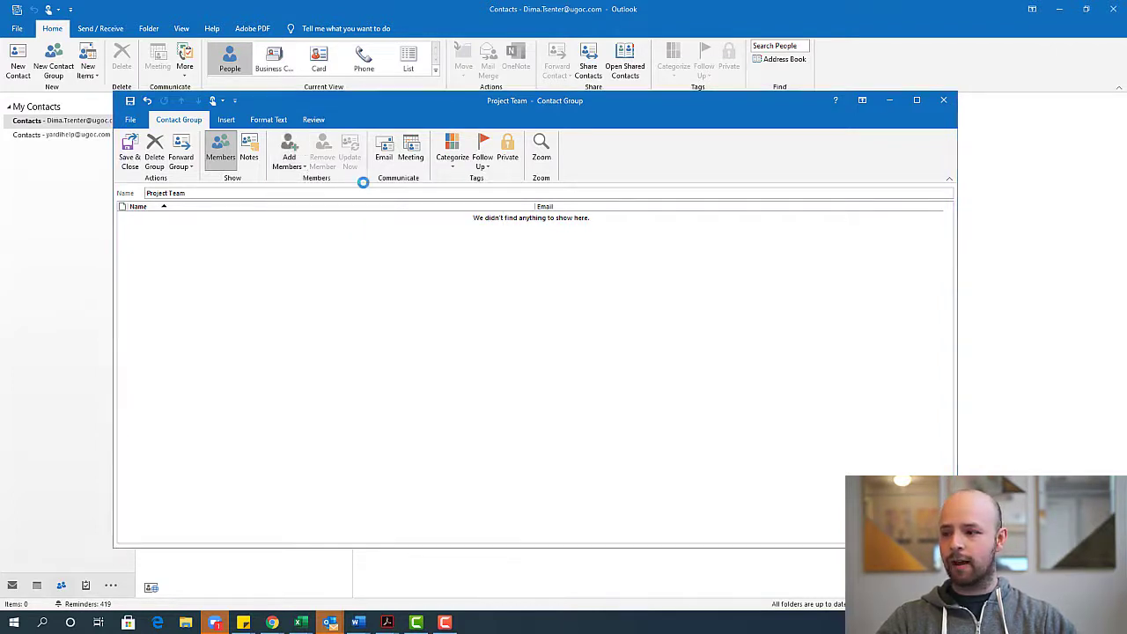
left_click(491, 129)
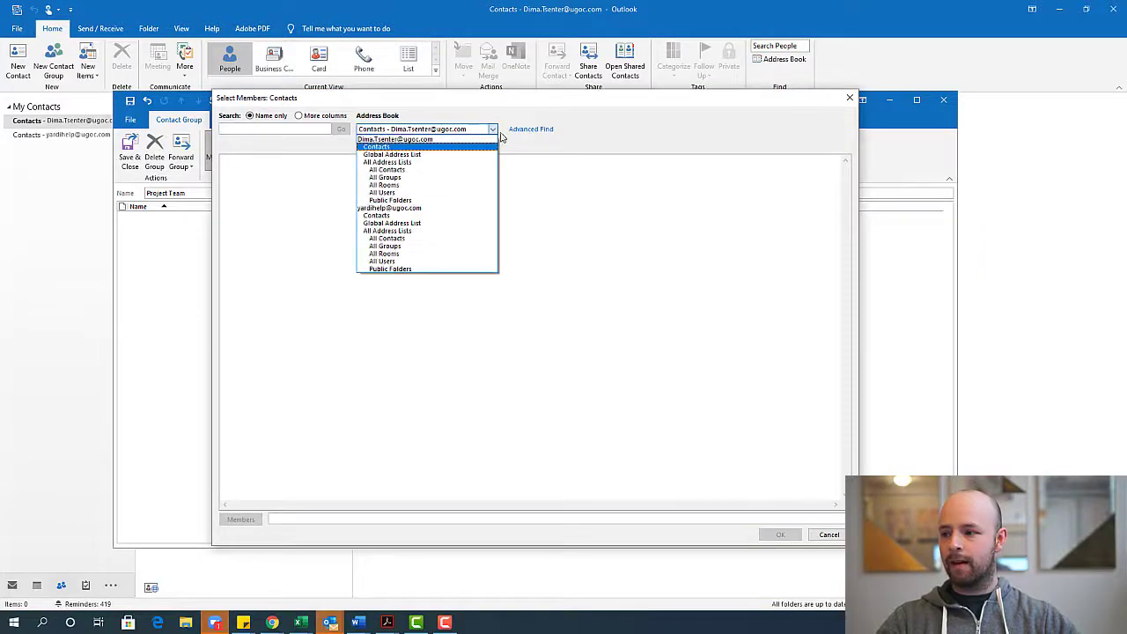
left_click(417, 156)
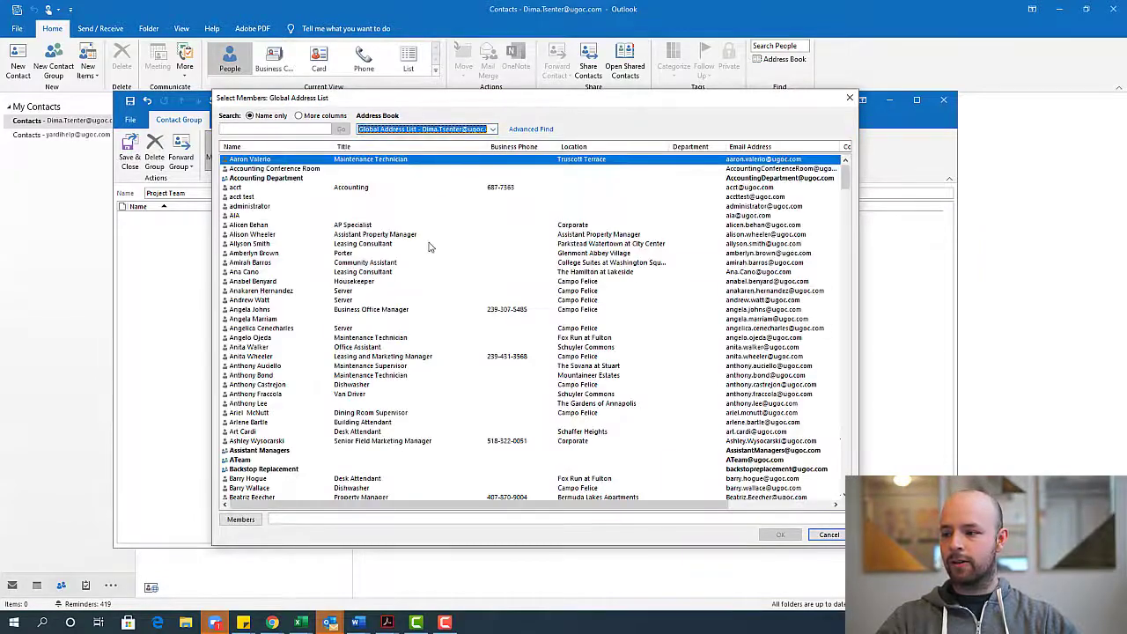
scroll(566, 356, "down", 10)
scroll(566, 357, "down", 20)
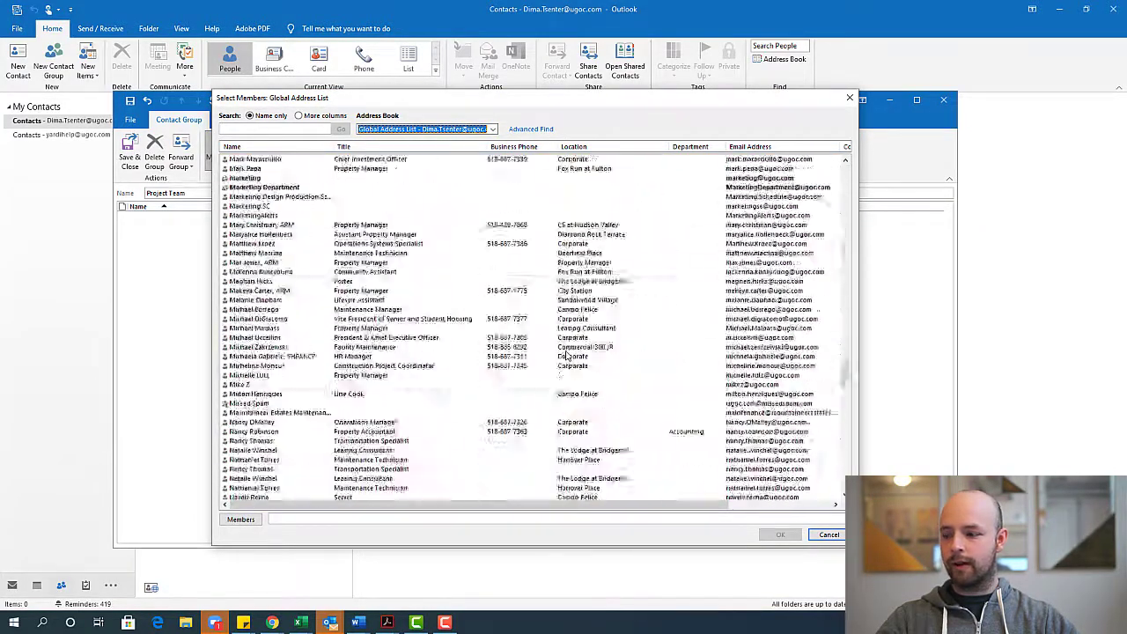
scroll(570, 355, "up", 20)
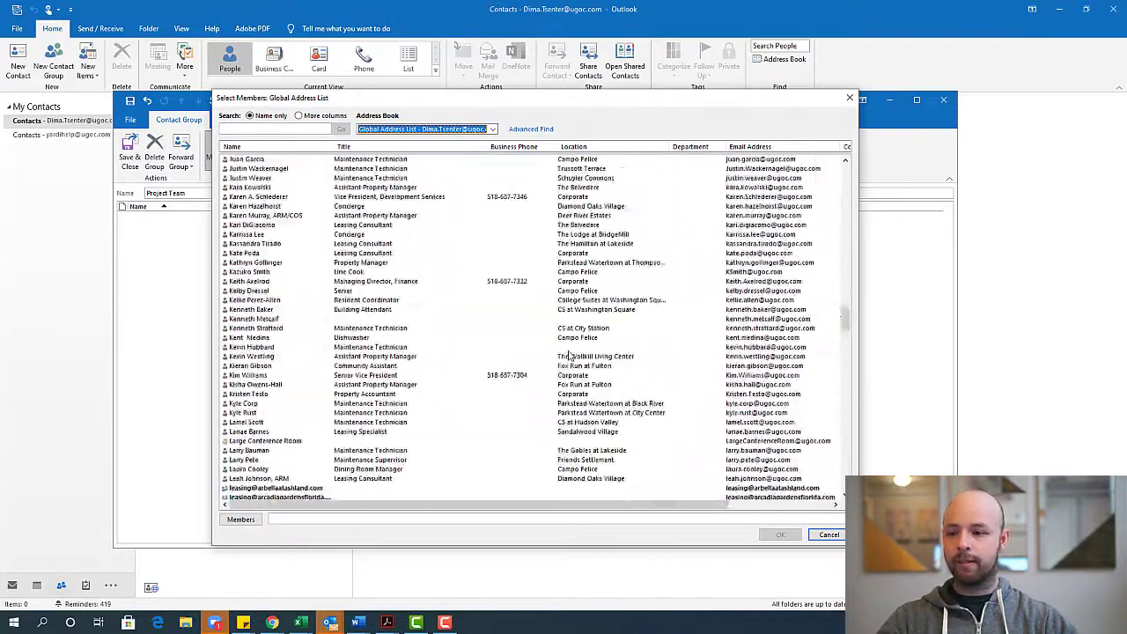
Search 'matt' and 'trace', add both as members, and confirm
left_click(298, 126)
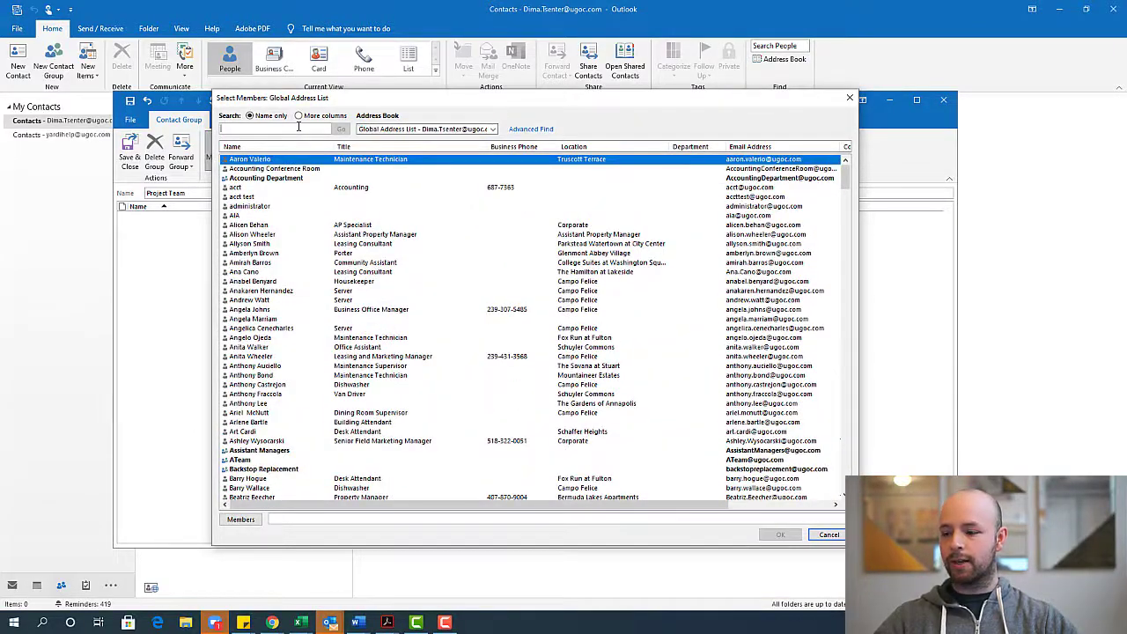
type("matt")
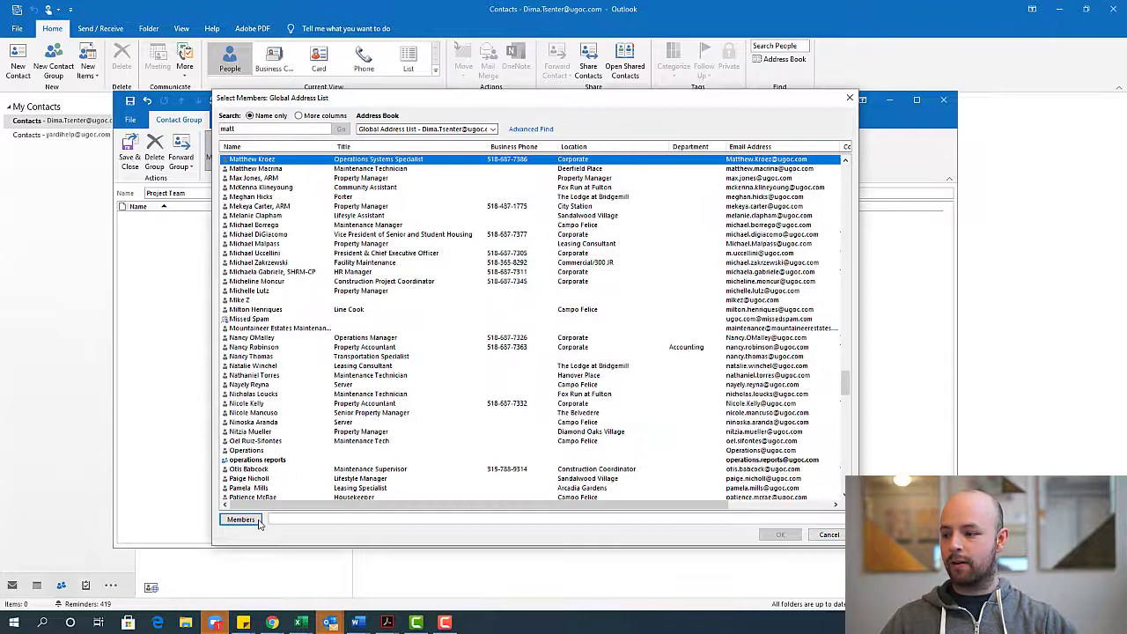
left_click(242, 520)
double_click(234, 130)
type("trace")
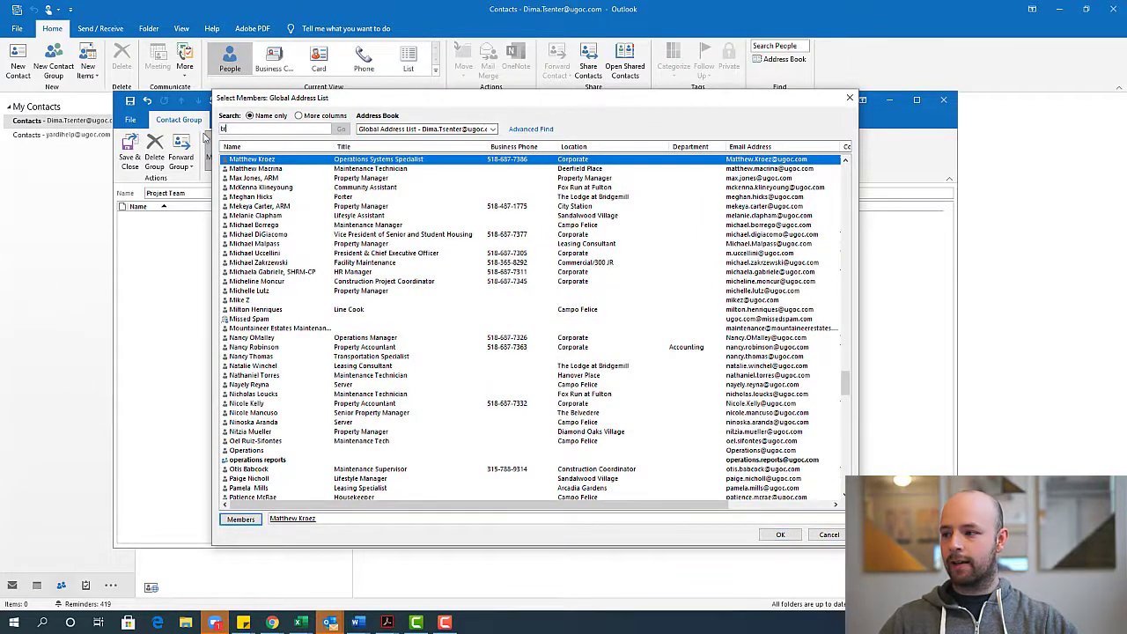
left_click(247, 520)
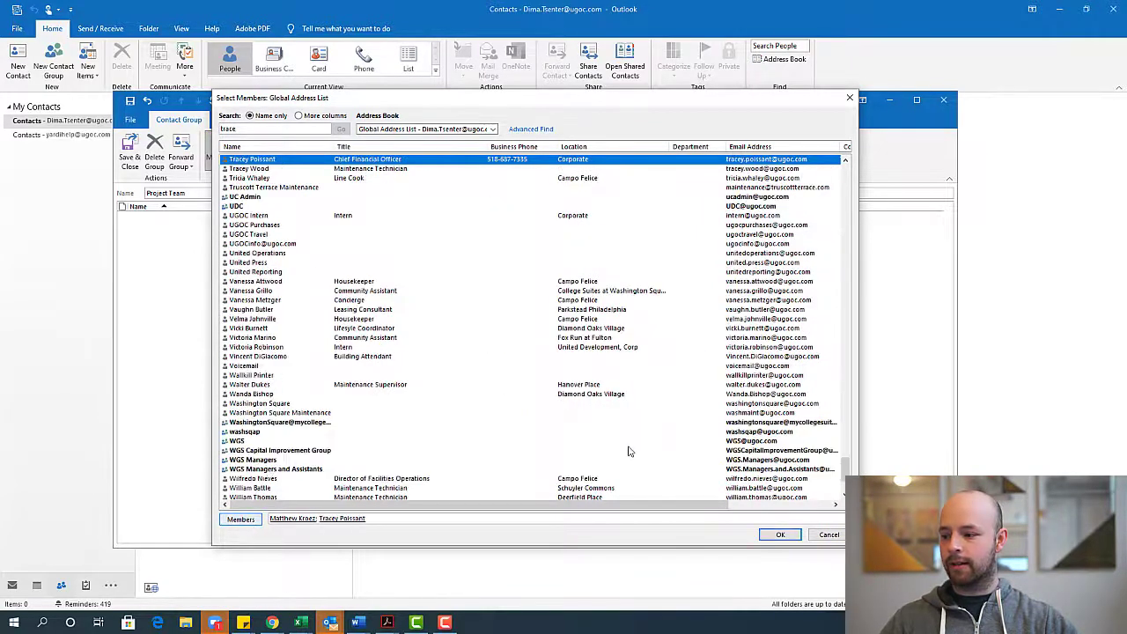
left_click(780, 534)
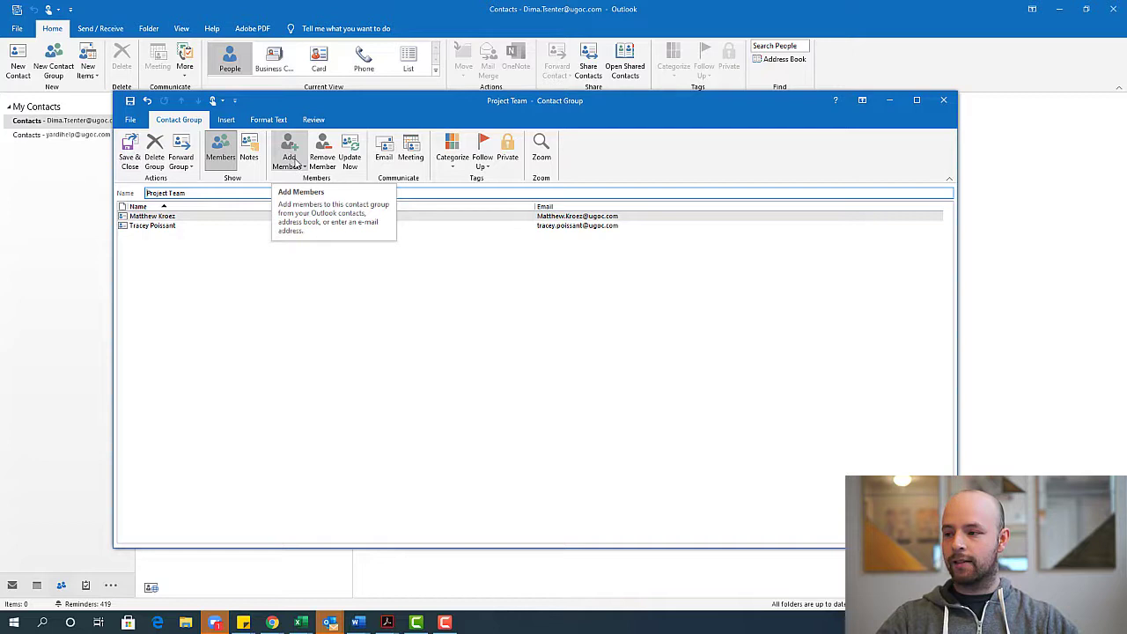
Add a new e-mail contact 'Zoom Contact' with its e-mail address to the group
left_click(291, 165)
left_click(335, 209)
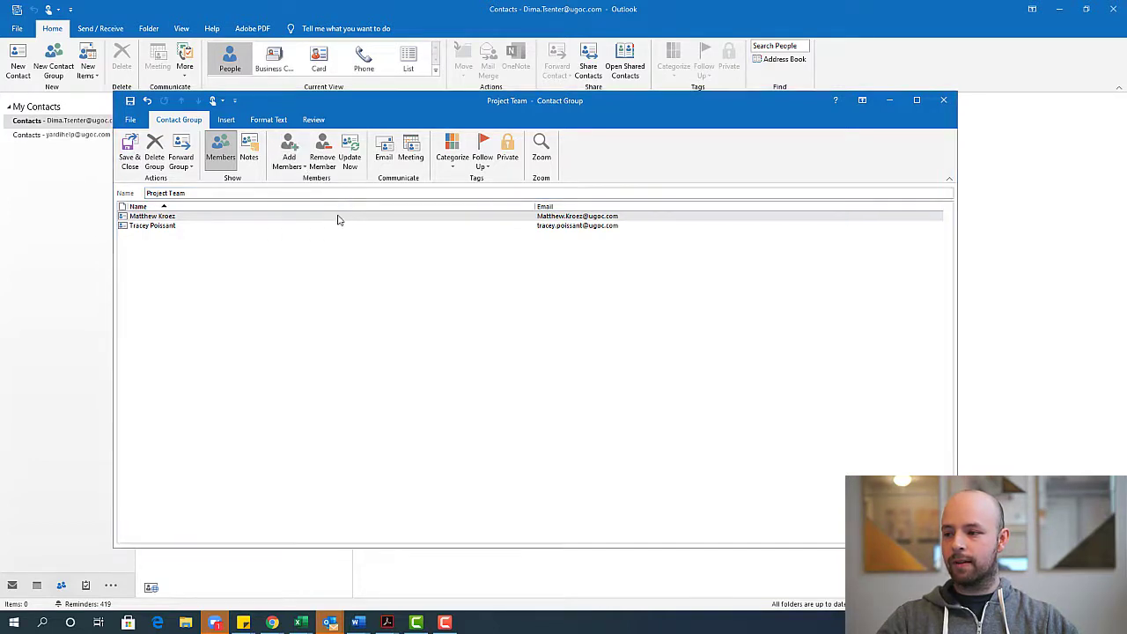
left_click_drag(942, 379, 499, 242)
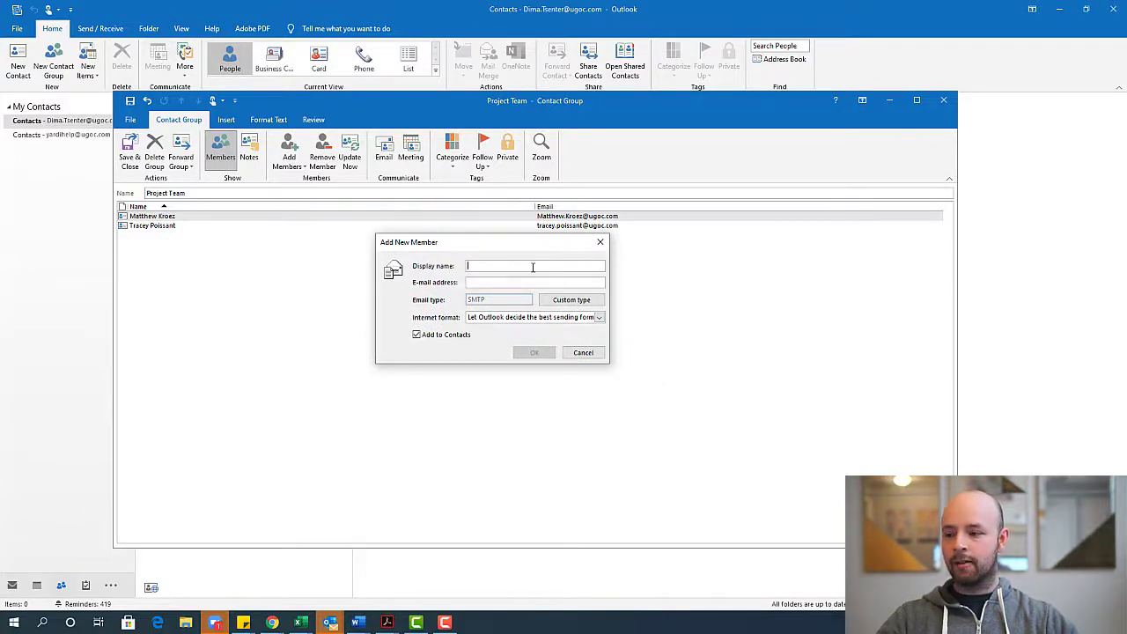
type("Z")
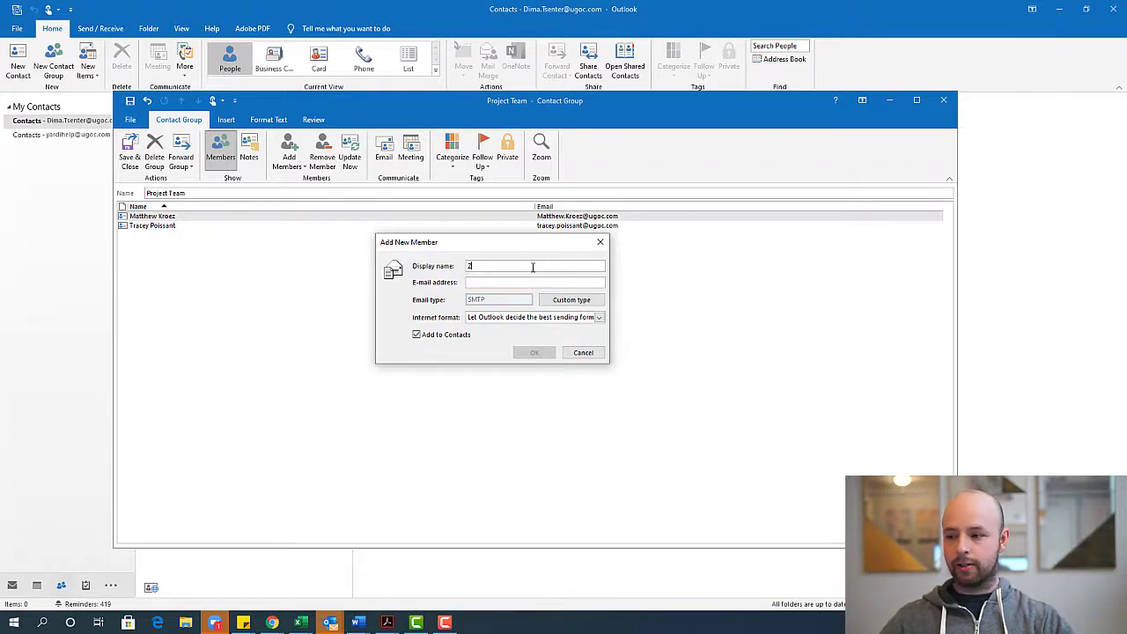
type("oom Contact")
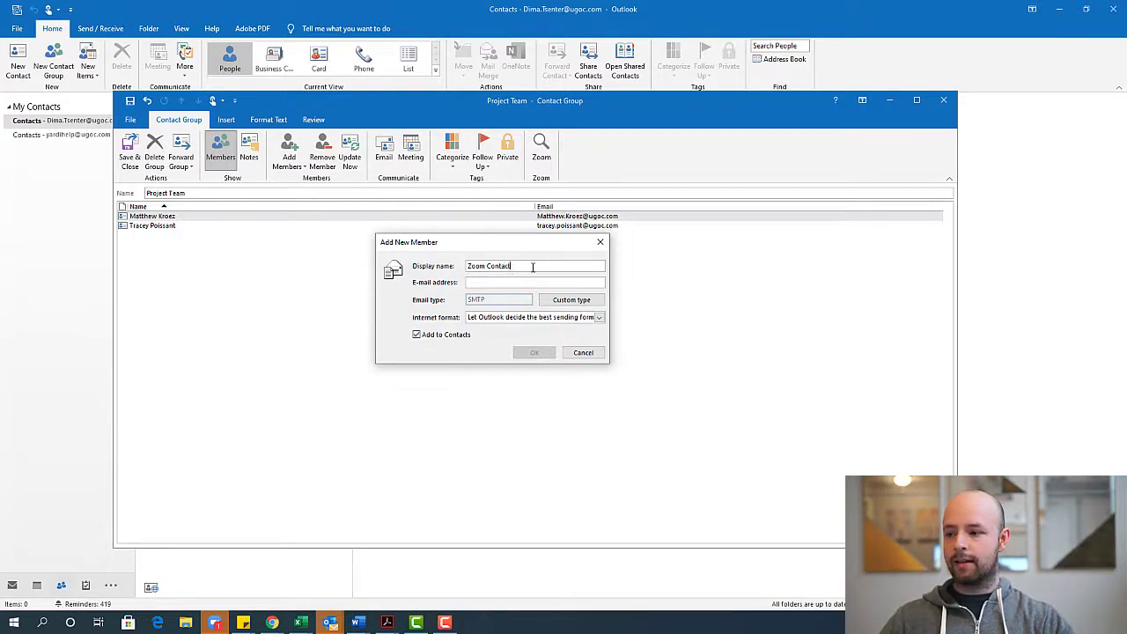
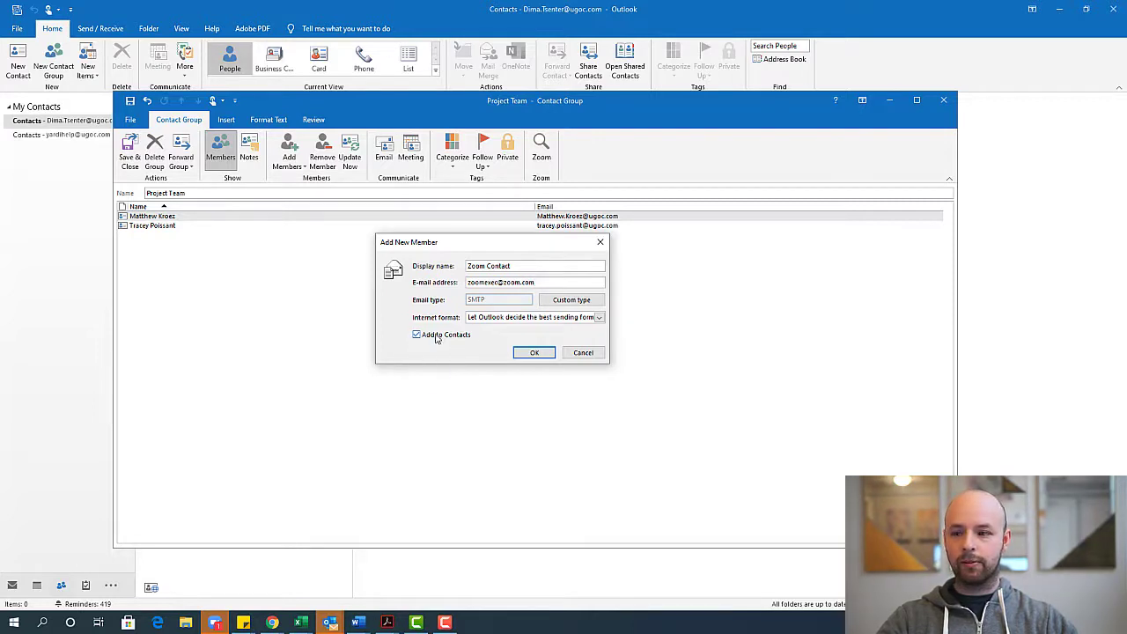
left_click(534, 352)
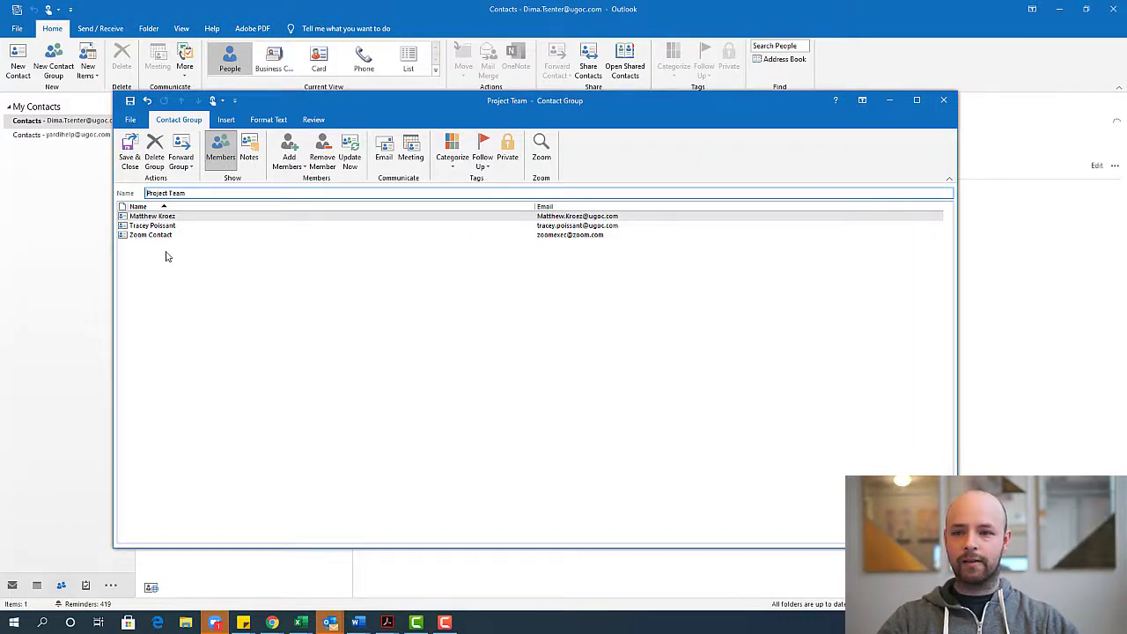
Add a new e-mail contact 'Entrata Exec' with its e-mail address as a member
left_click(295, 167)
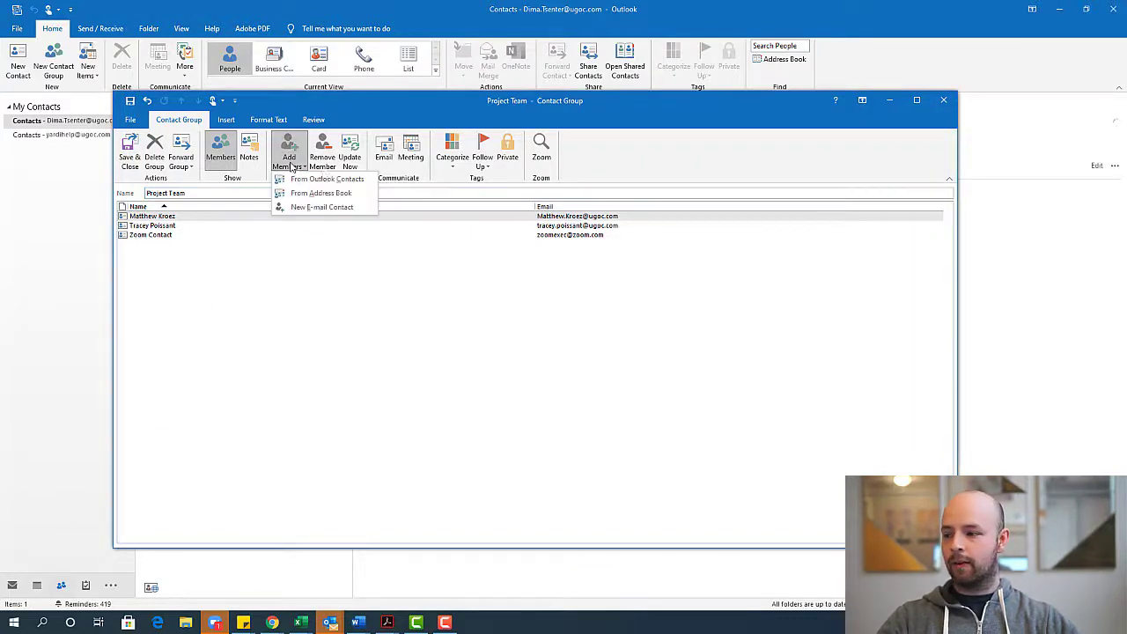
left_click(352, 208)
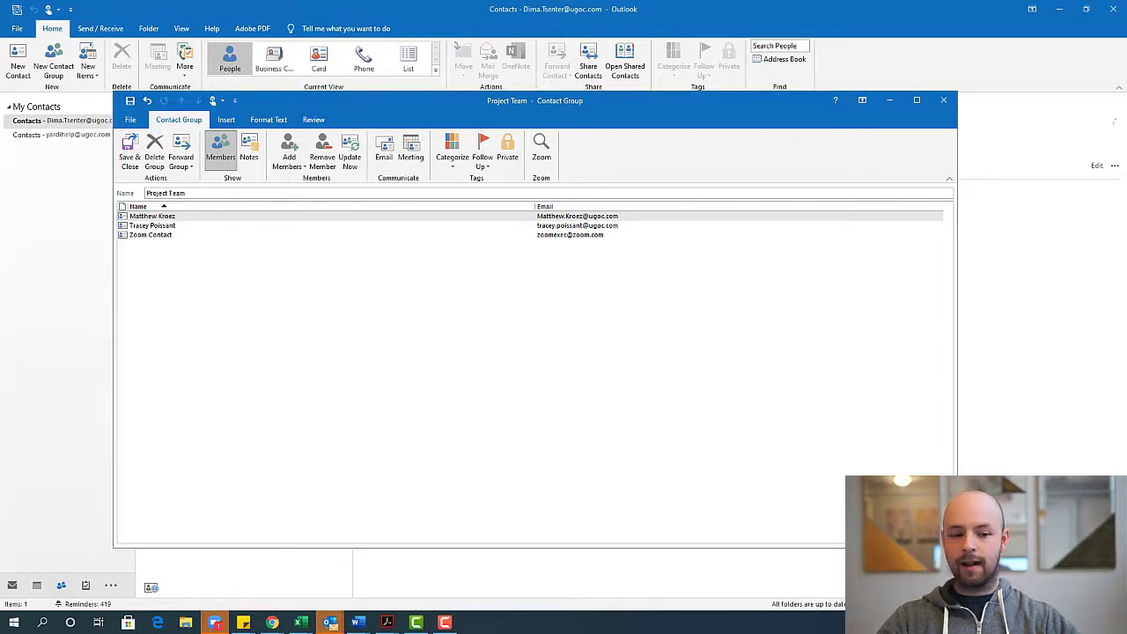
left_click_drag(615, 278, 428, 243)
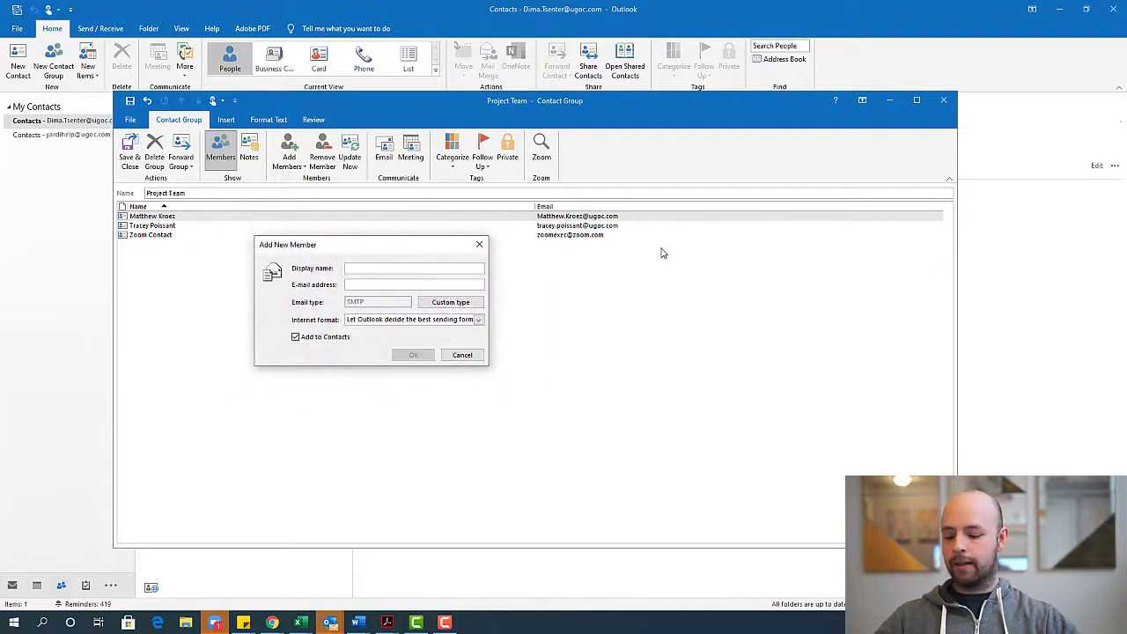
type("Entrata E")
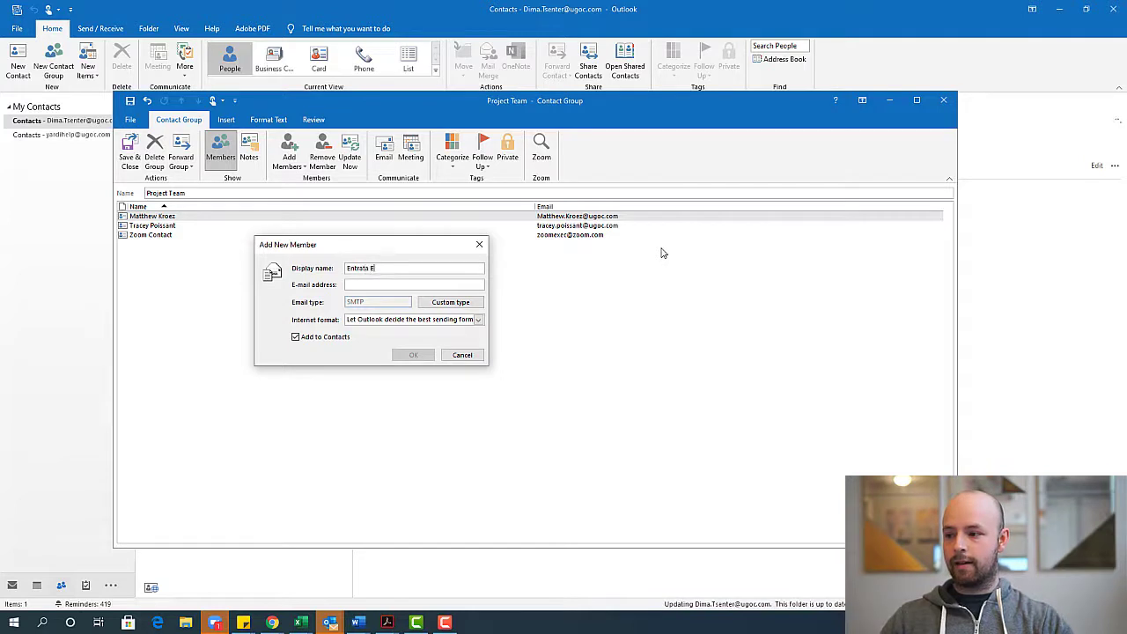
type("xec")
key("Tab")
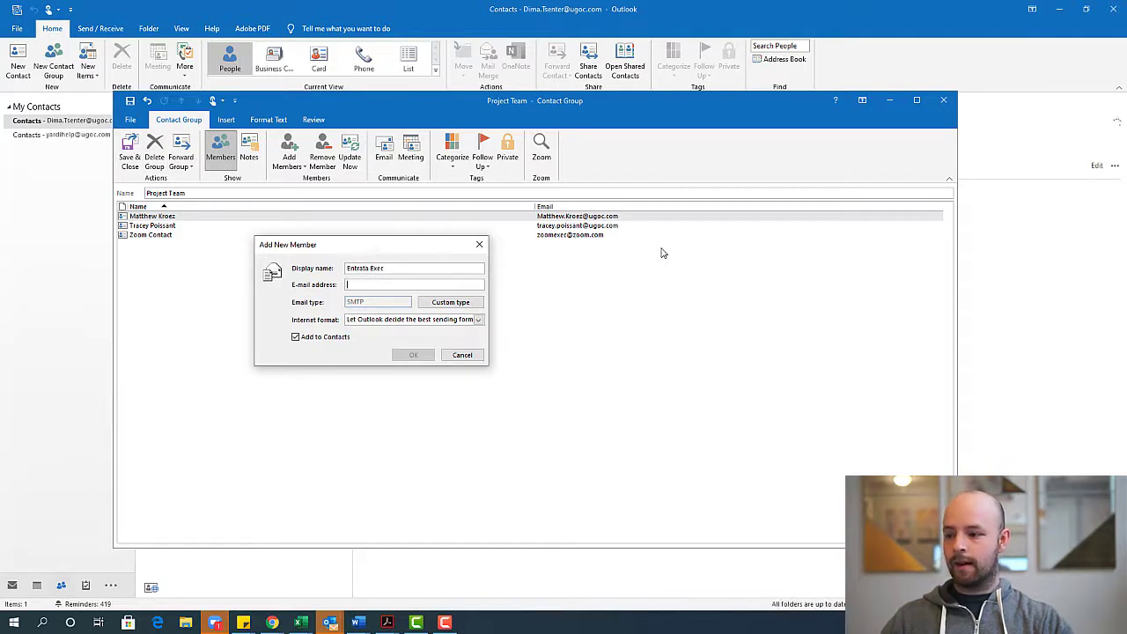
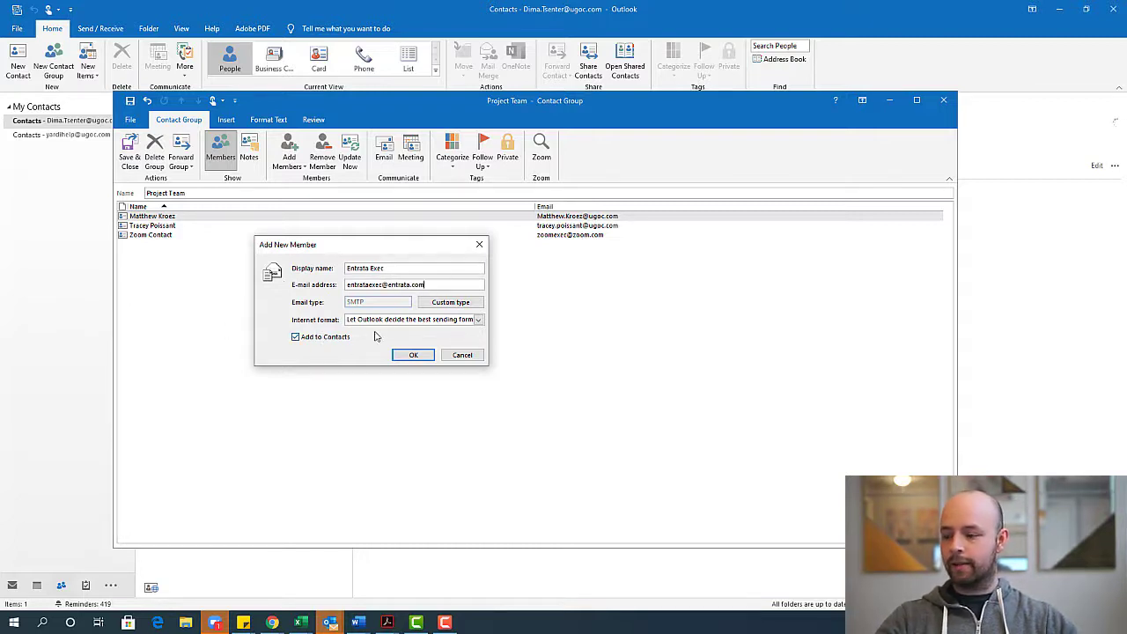
left_click(413, 355)
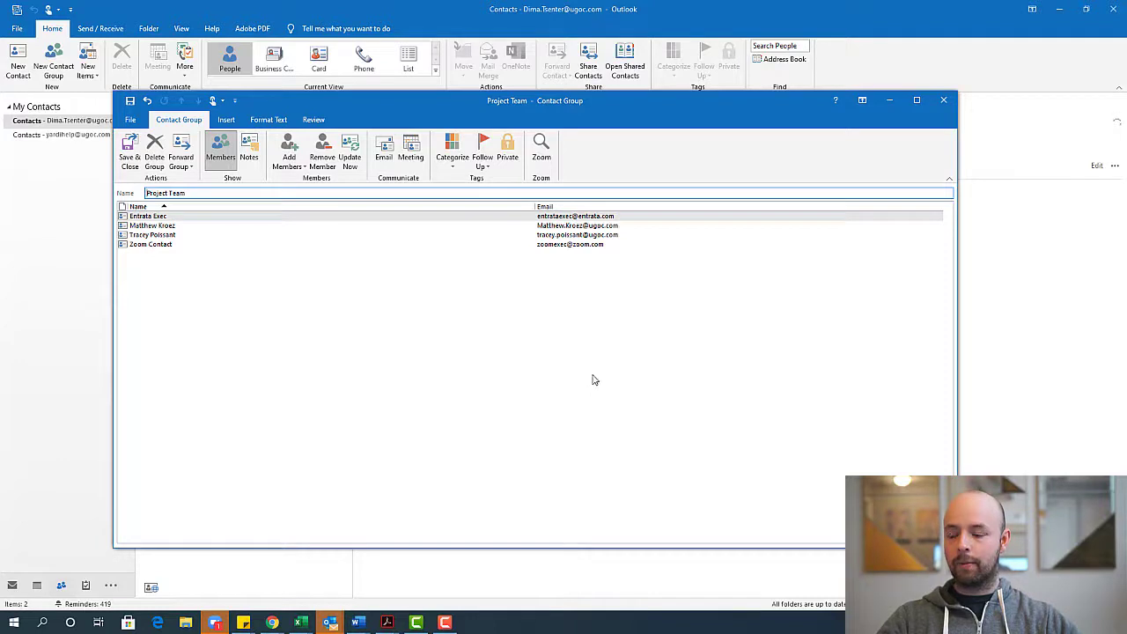
Save the Project Team group, review it, Zoom Contact and Entrata Exec, then return to Mail
left_click(130, 157)
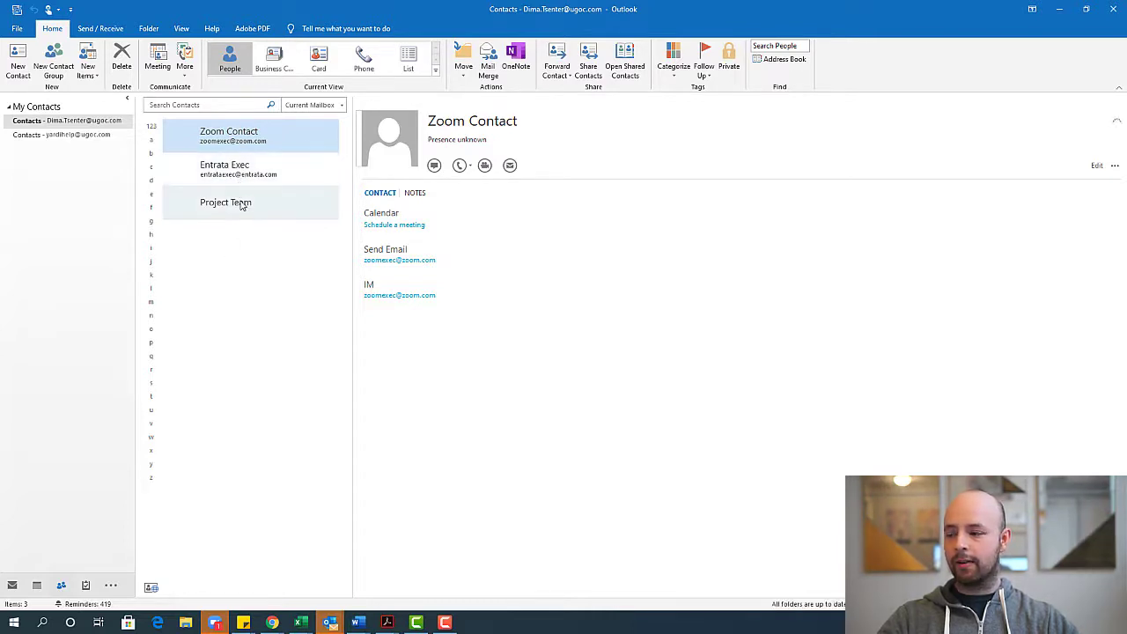
left_click(251, 206)
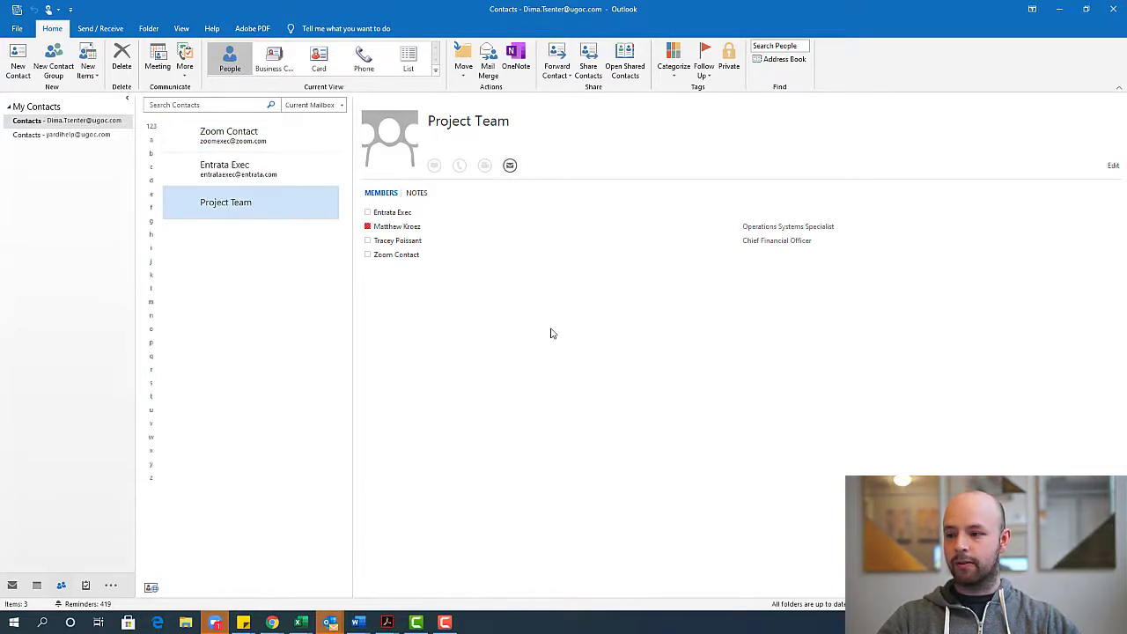
left_click(254, 136)
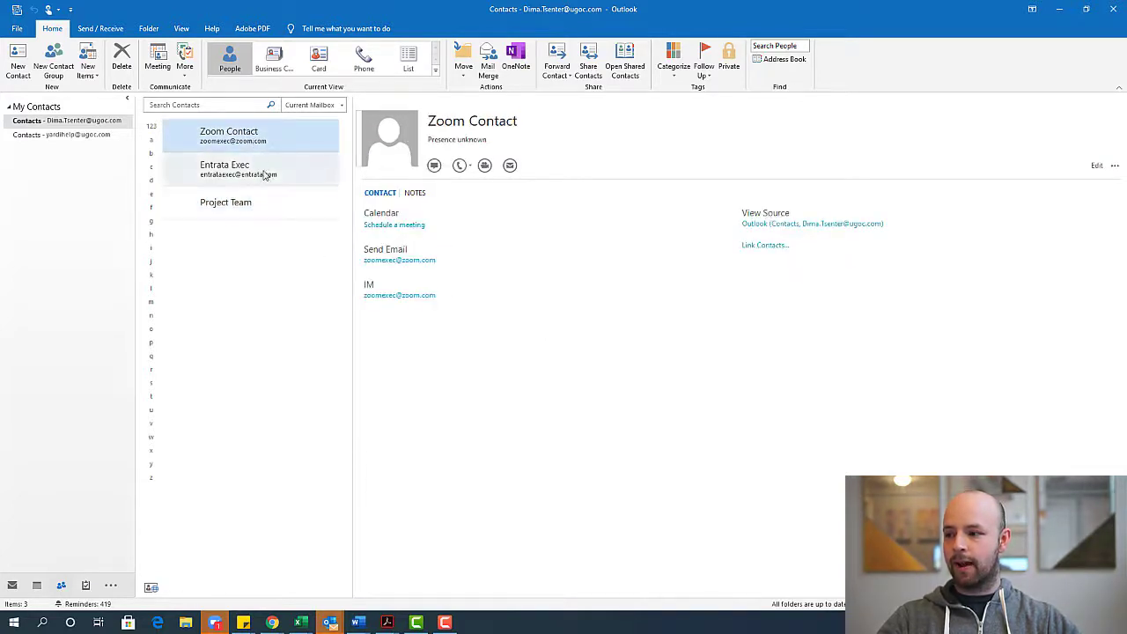
left_click(264, 174)
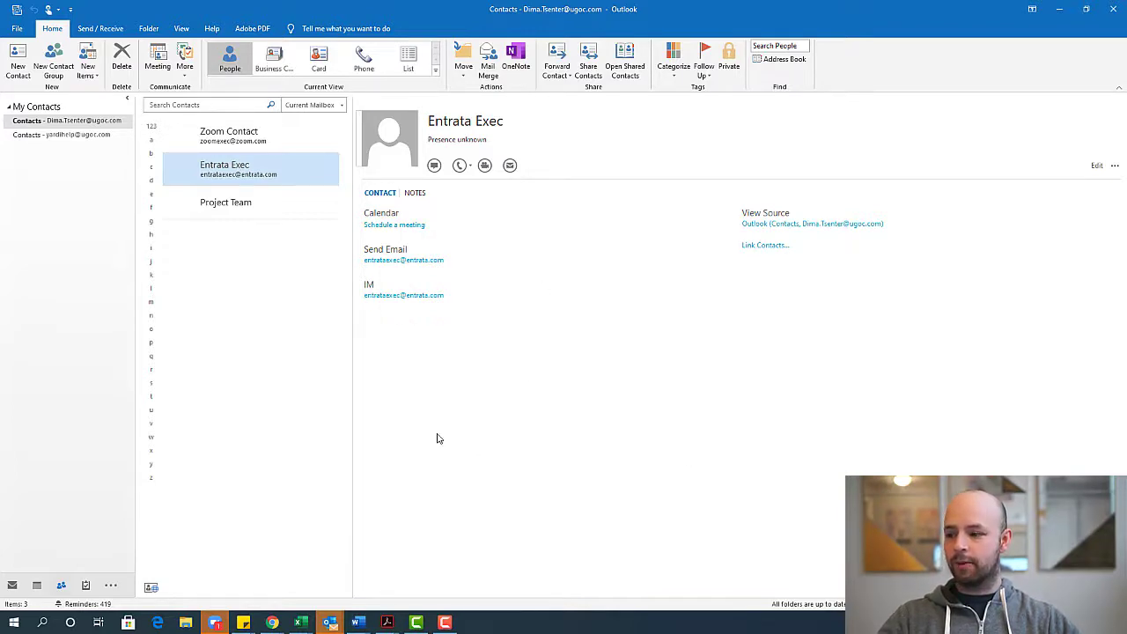
left_click(12, 586)
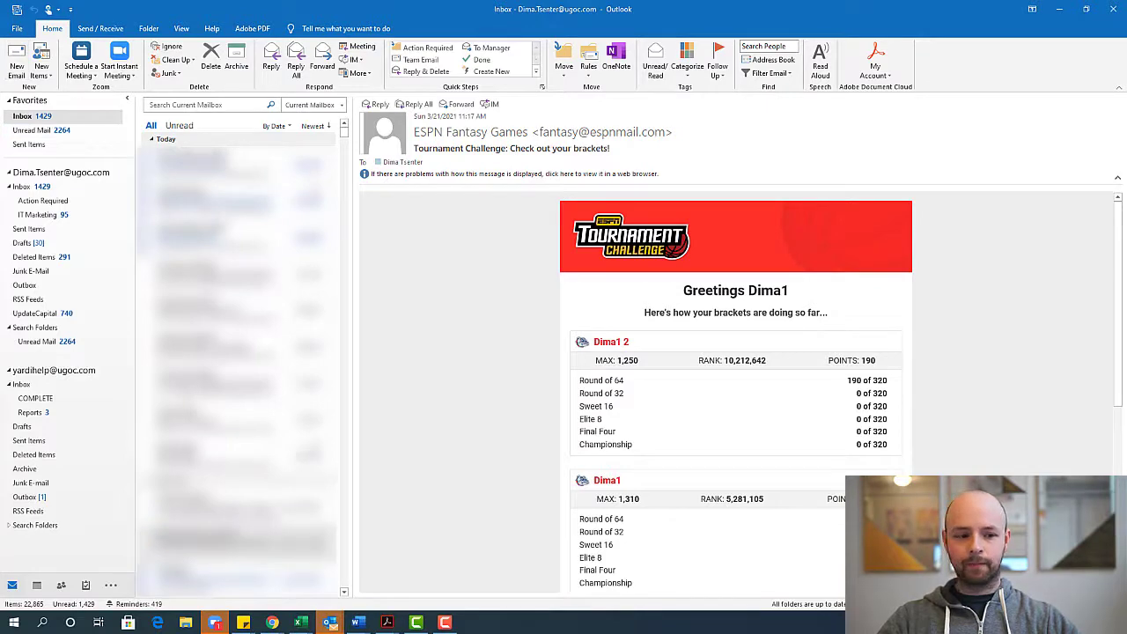
Start a maximized new email addressed to the Project Team group
left_click(17, 66)
double_click(515, 150)
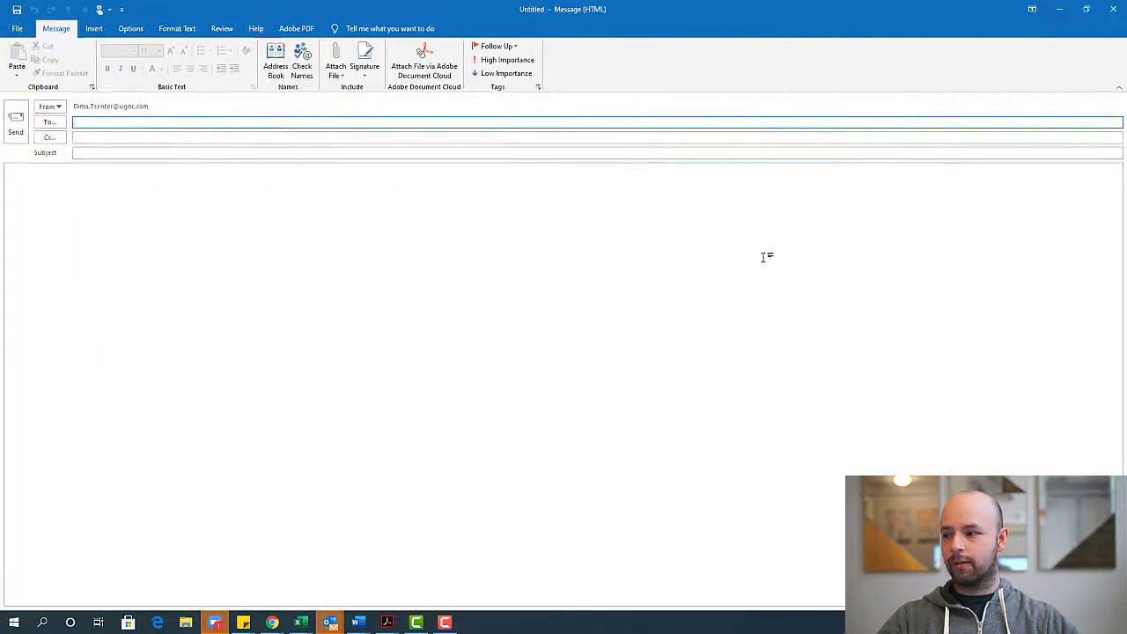
type("pro")
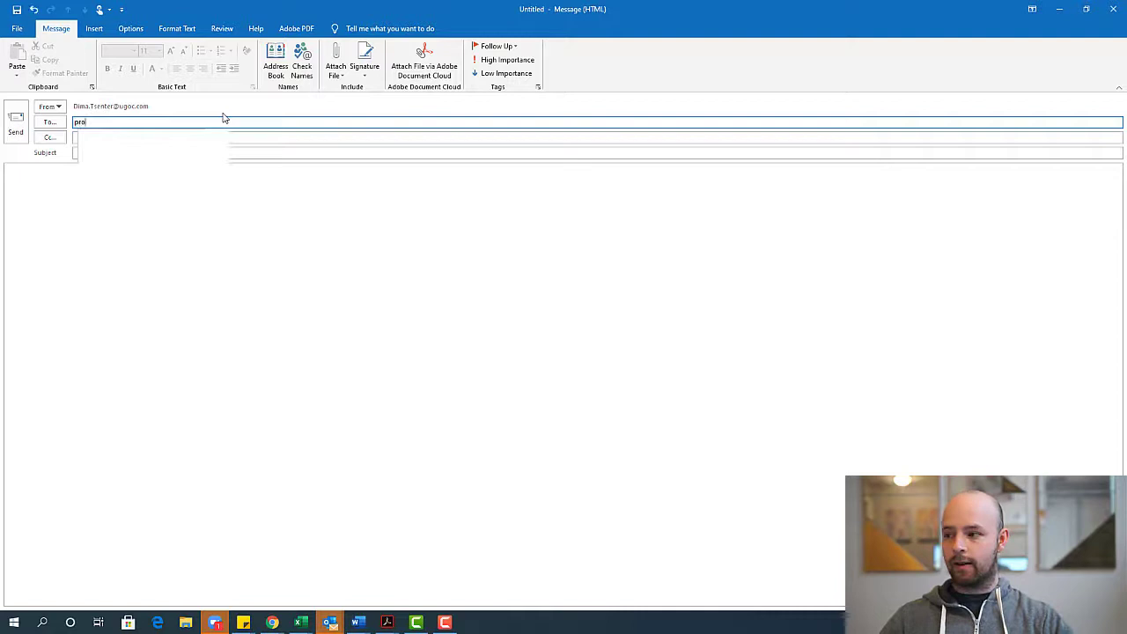
type("ject")
key("Return")
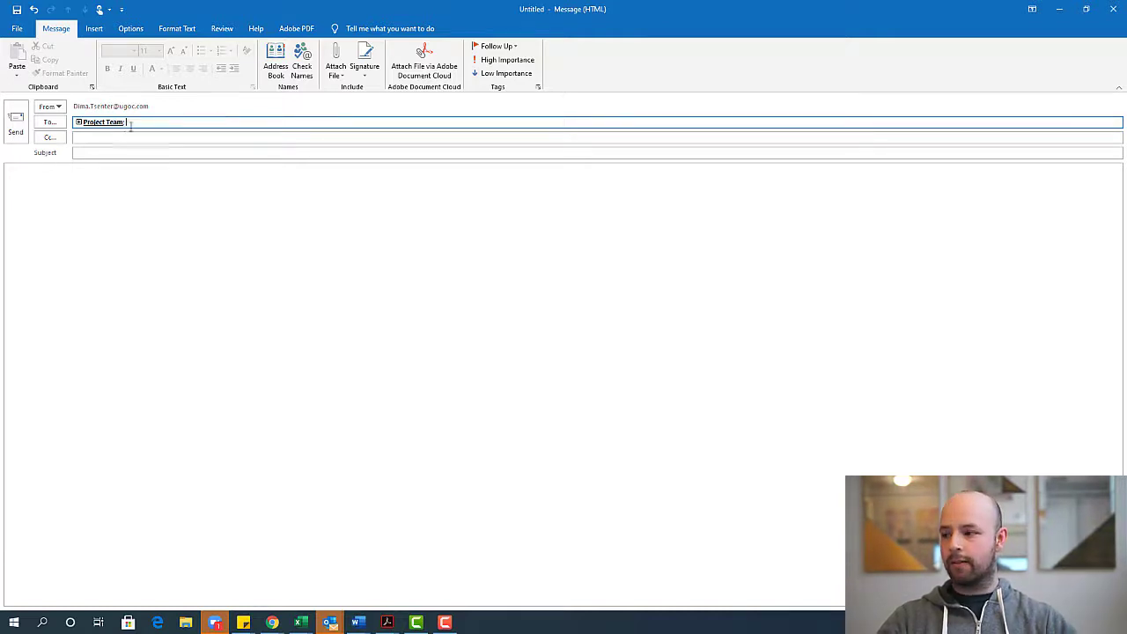
Expand Project Team into its individual members and remove Zoom Contact from the To line
double_click(102, 123)
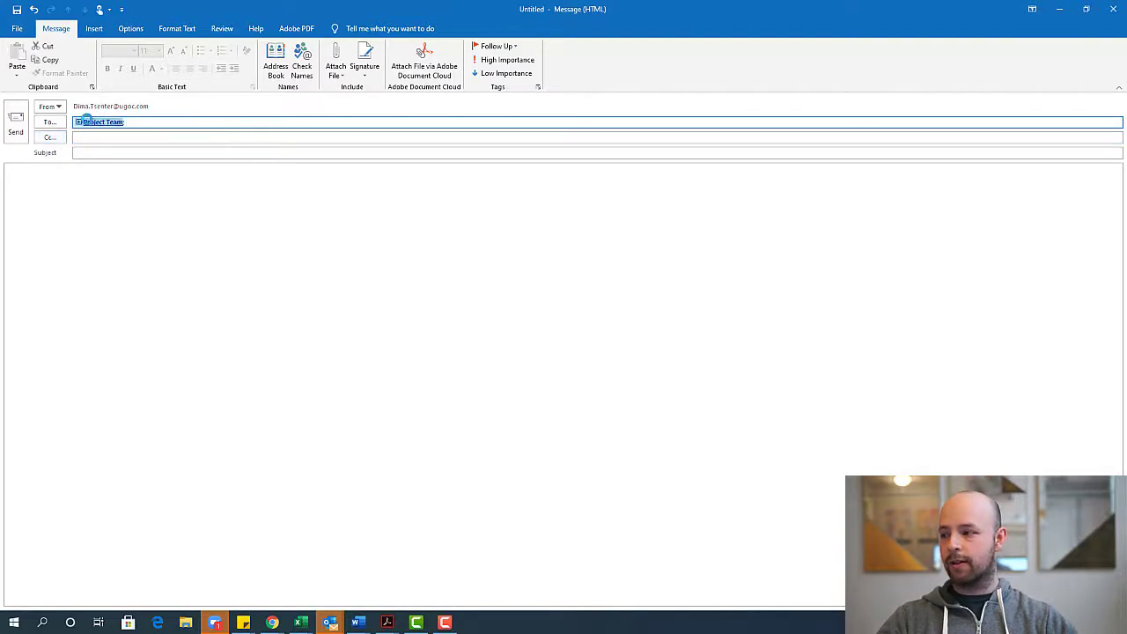
left_click(342, 69)
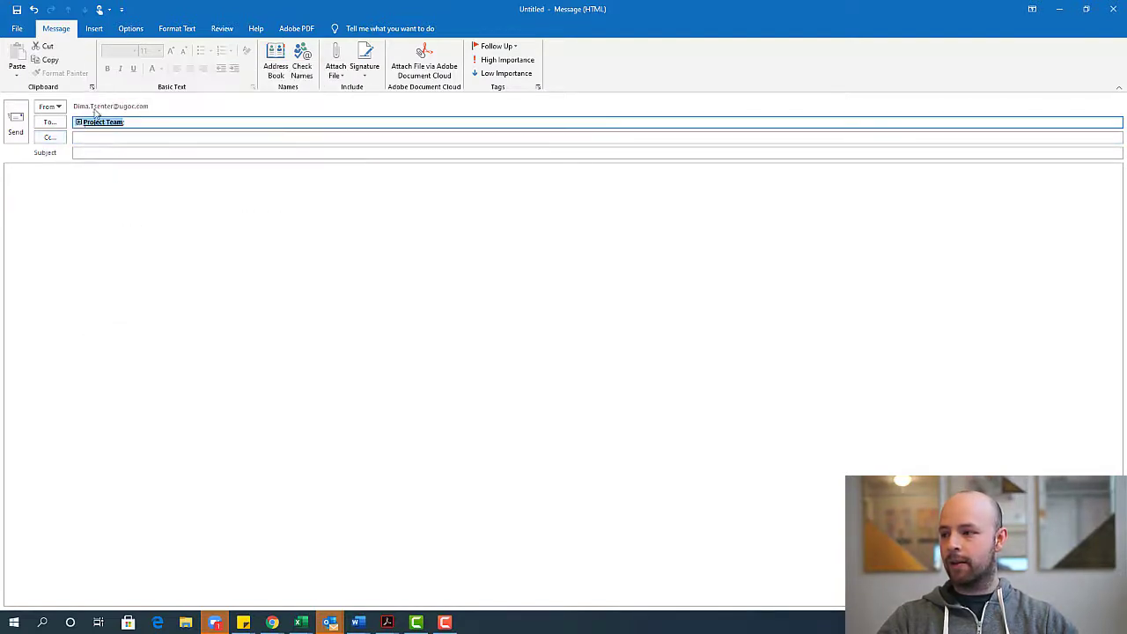
left_click(77, 122)
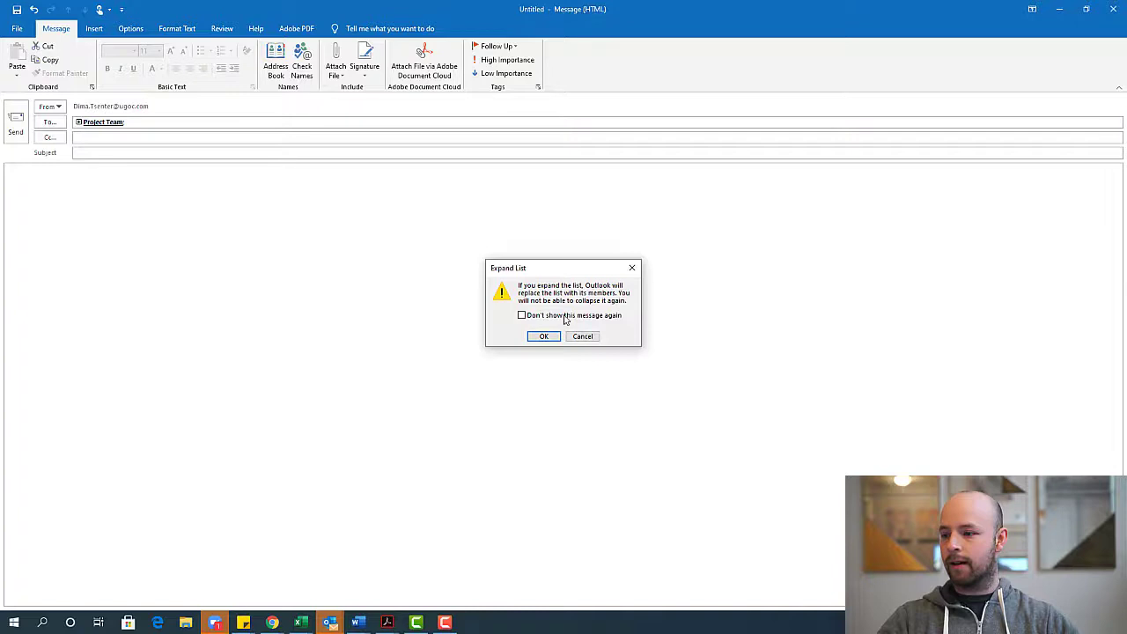
left_click(544, 338)
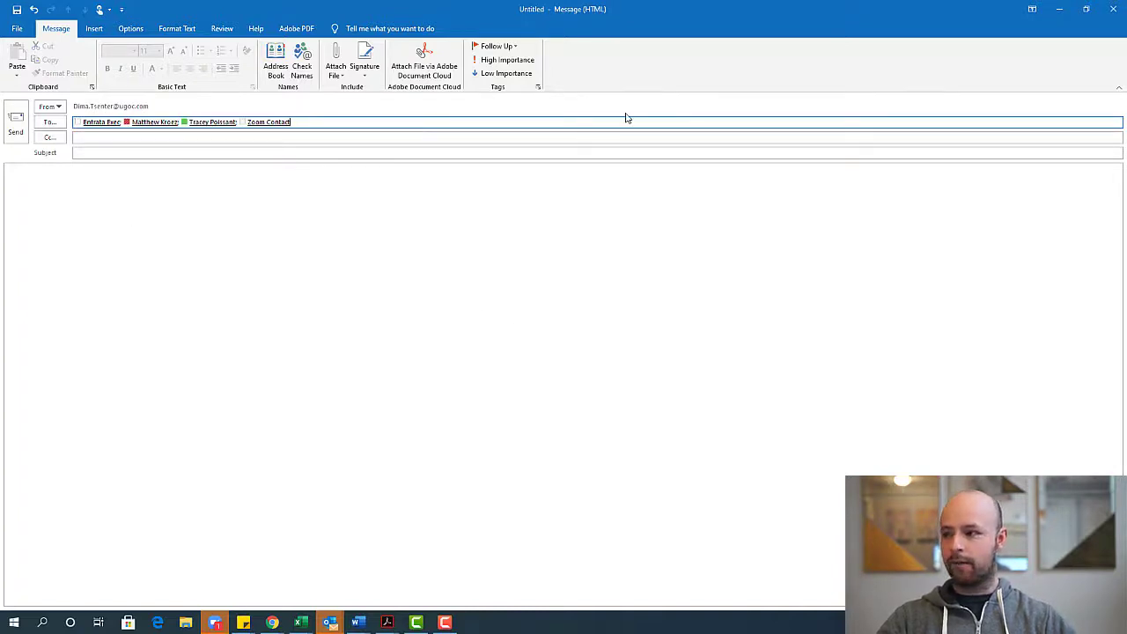
key("BackSpace")
key("BackSpace")
left_click(131, 194)
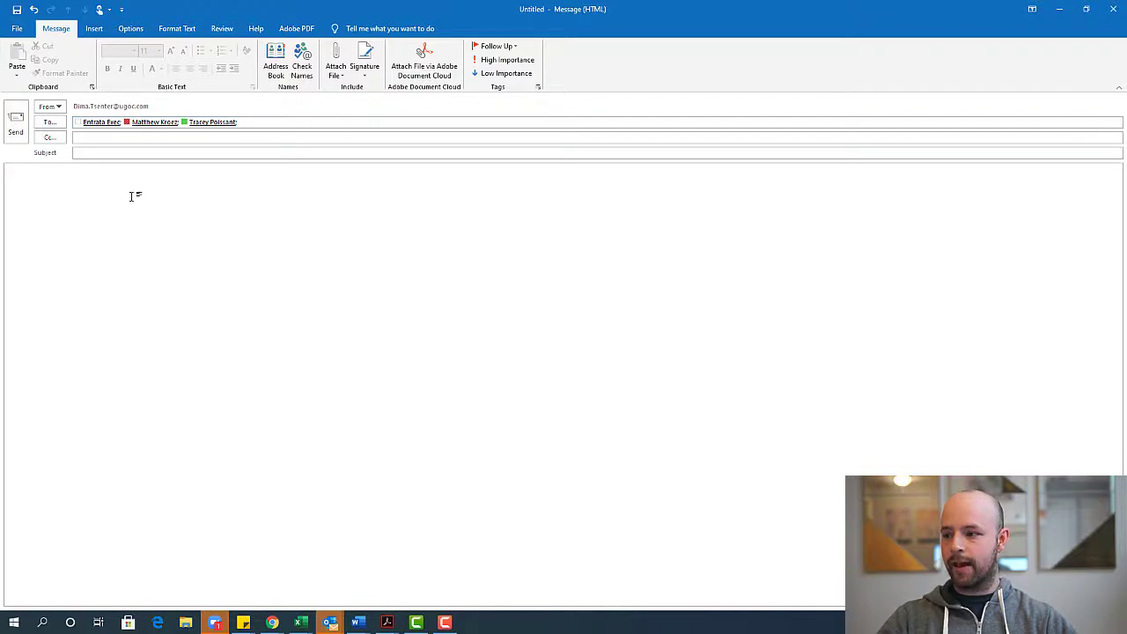
Enter the subject 'email' and the body text 'Email email email'
left_click(119, 153)
type("email")
key("Tab")
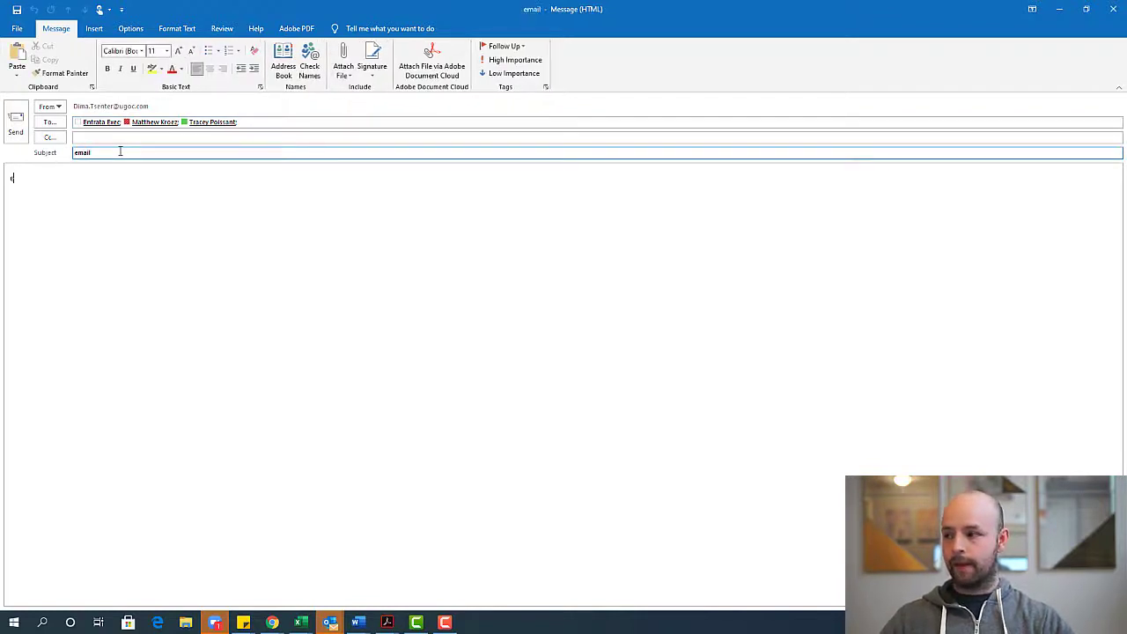
type("email email")
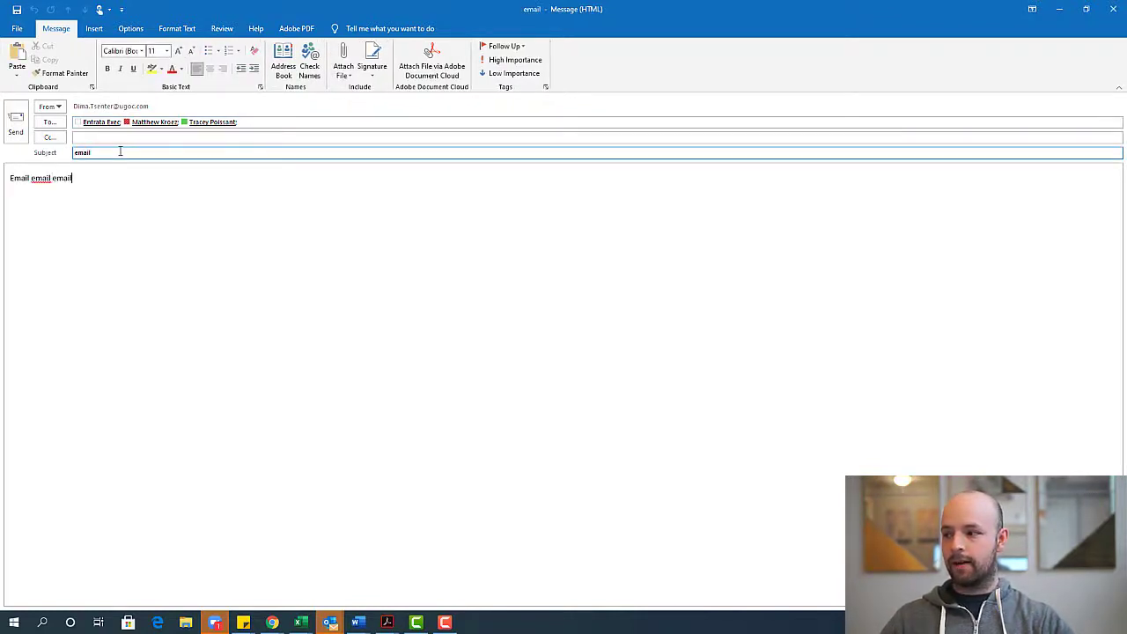